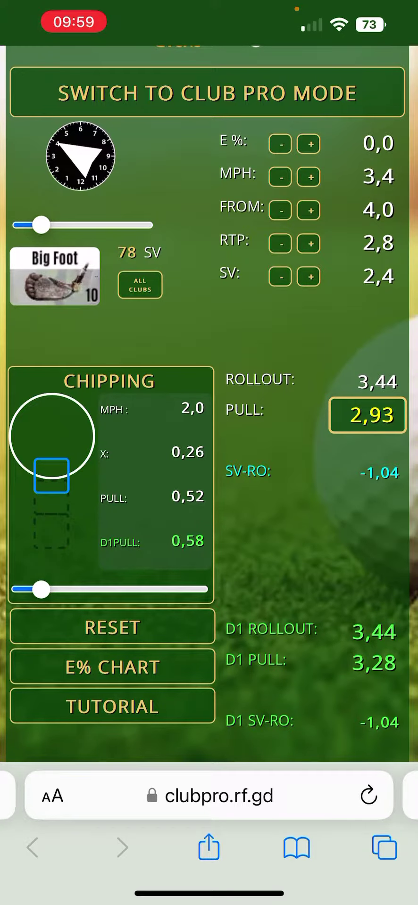
- Reset E% to 0,0, step it up to 1,0, then back to 0,0 (pull 2,93)
click(377, 144)
text(5)
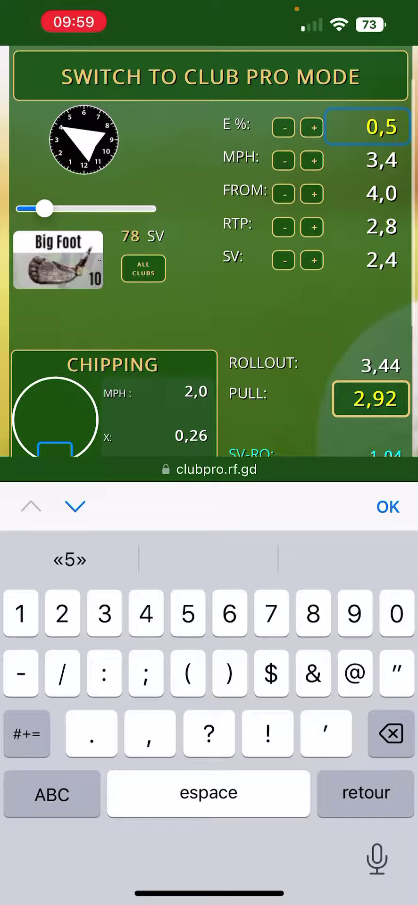
key(BackSpace)
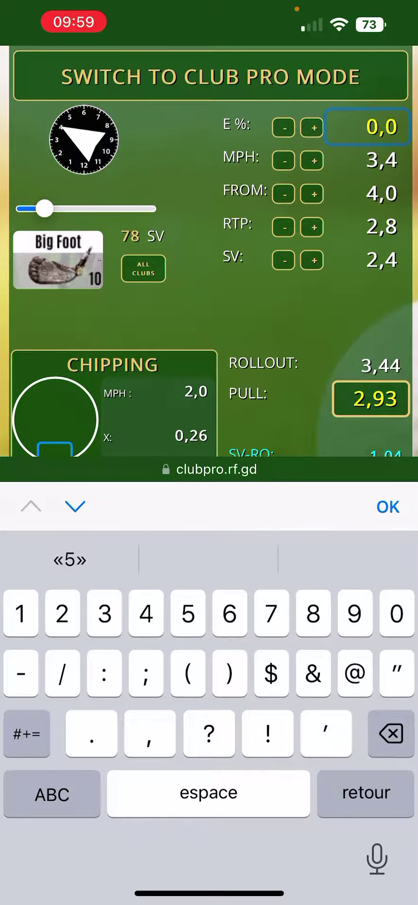
click(313, 128)
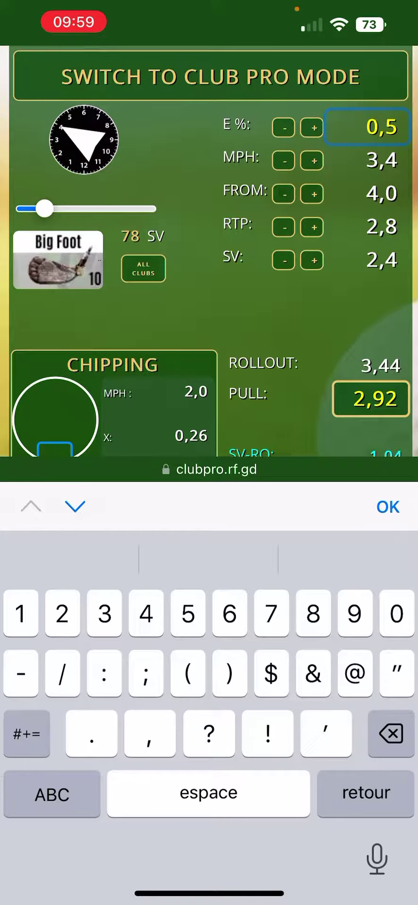
click(313, 128)
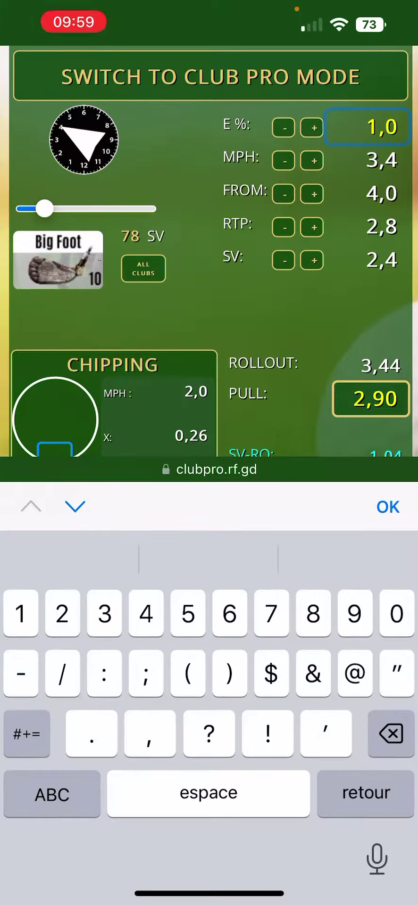
click(284, 127)
click(284, 128)
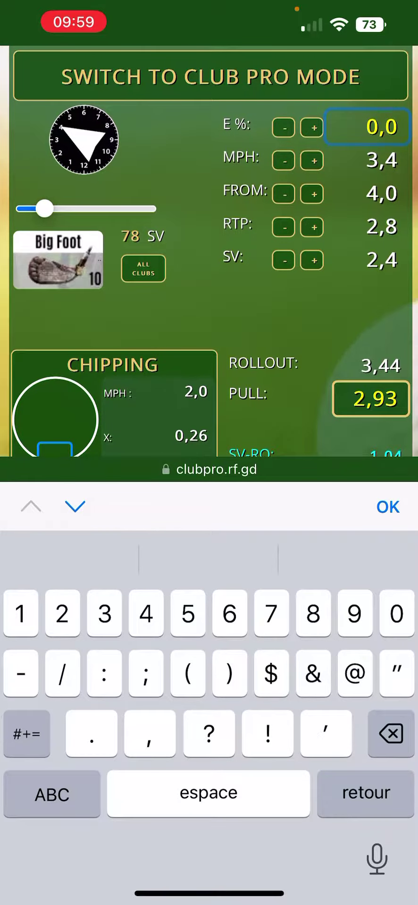
- Compare MPH at 3,5 and 3,4, leaving it at 3,5 (rollout 3,45, pull 3,02)
click(313, 160)
scroll(209, 283, down, 2)
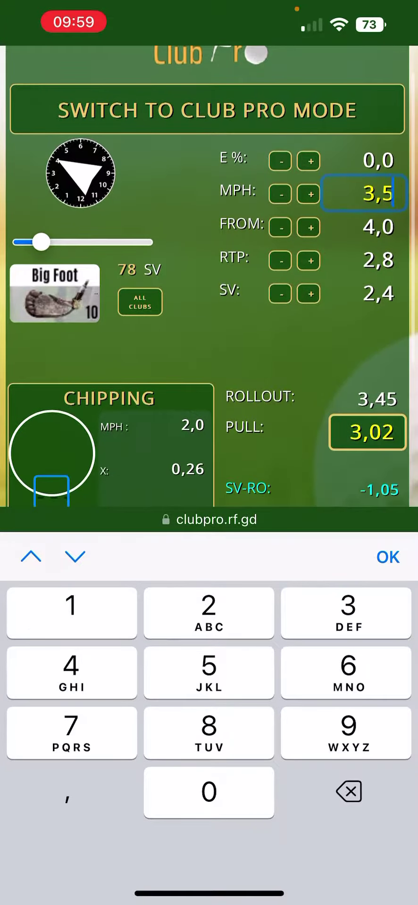
click(280, 194)
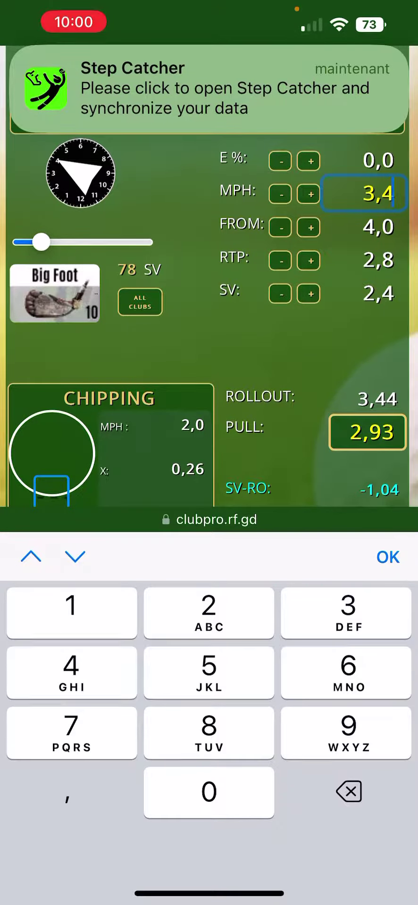
click(308, 194)
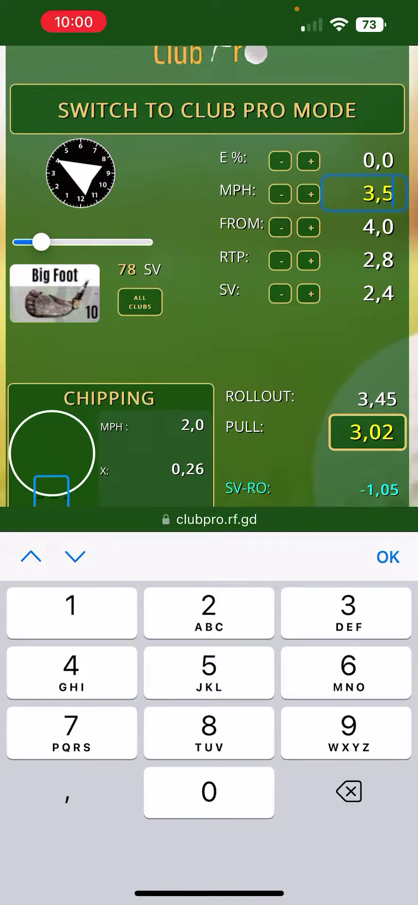
- Step FROM through 4,1–4,2, then down to 3,8, 3,9 and back to 3,8
click(75, 557)
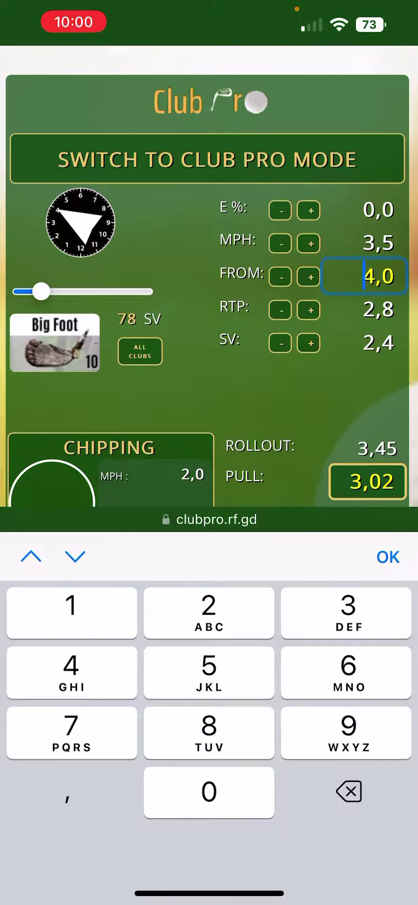
click(311, 277)
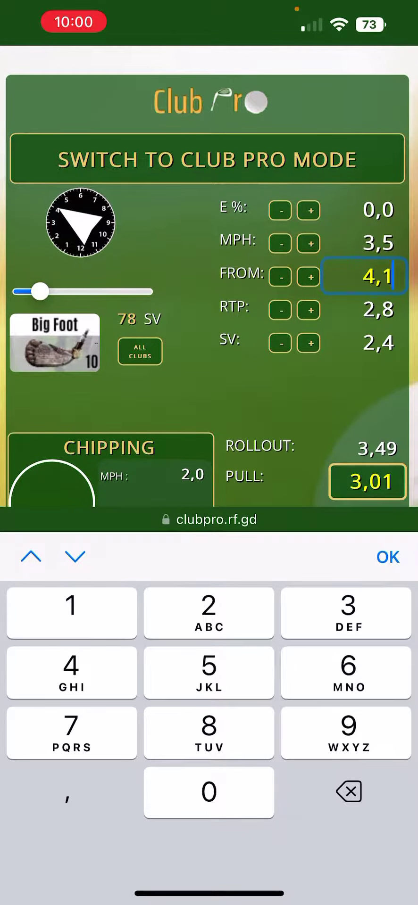
click(310, 276)
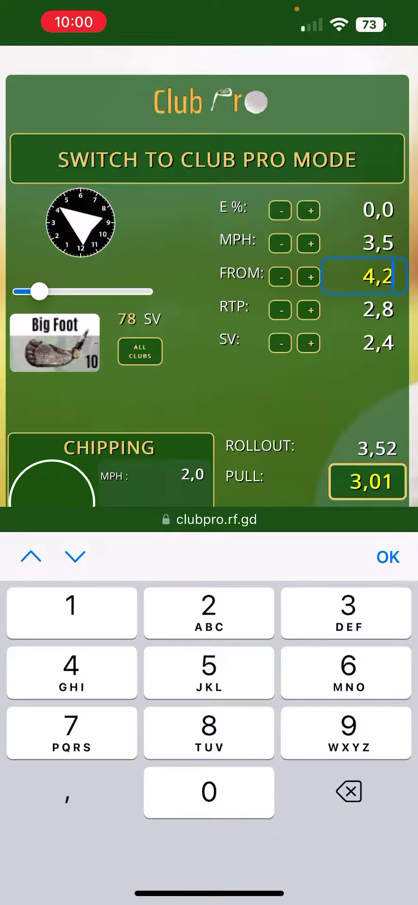
click(281, 276)
click(280, 276)
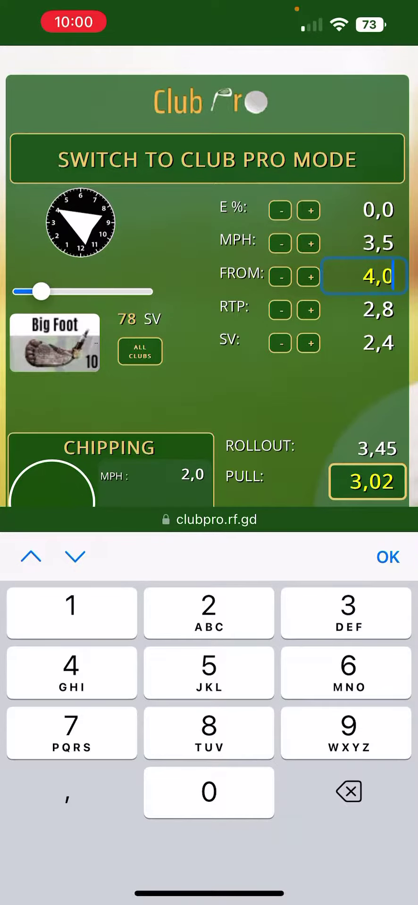
click(281, 276)
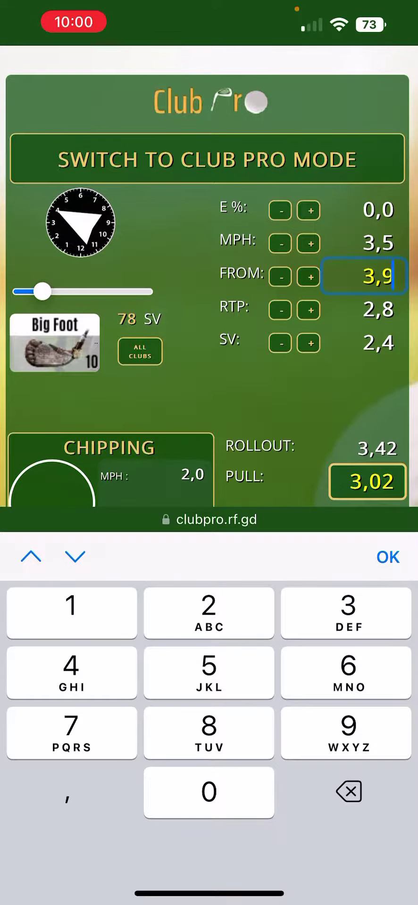
click(281, 276)
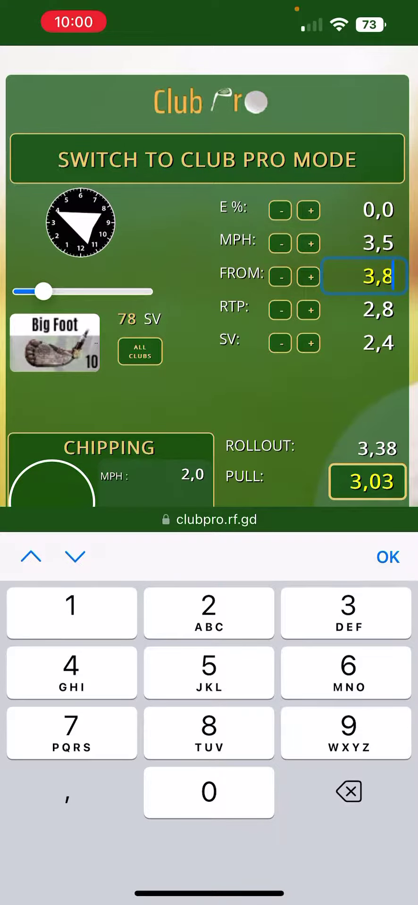
click(310, 277)
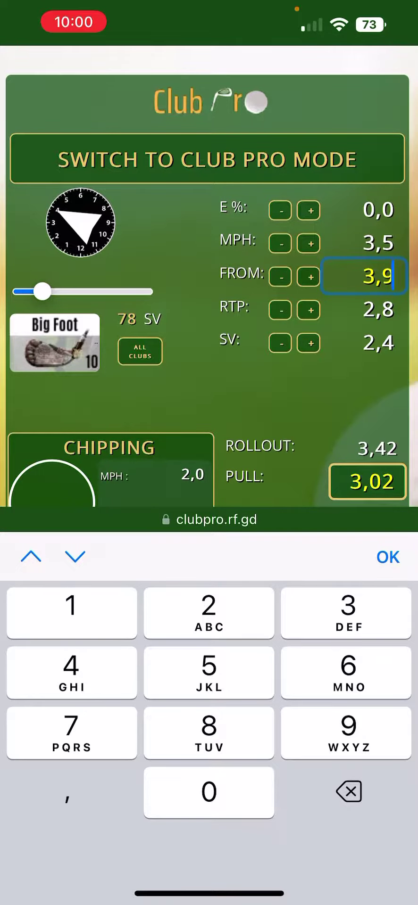
click(281, 276)
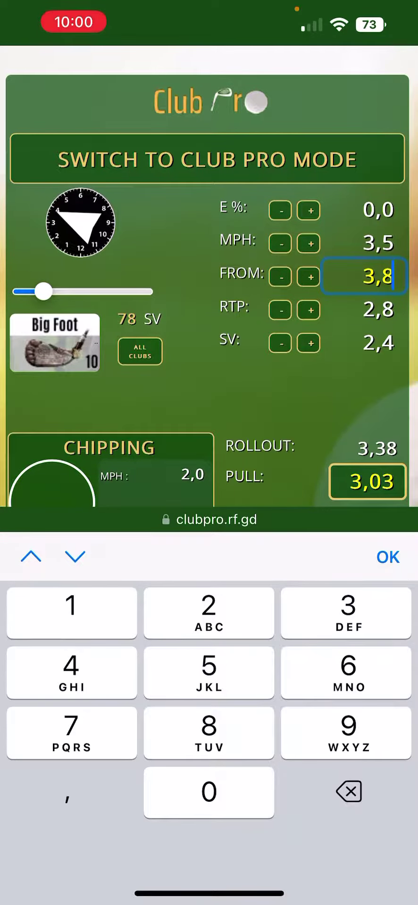
scroll(209, 283, down, 1)
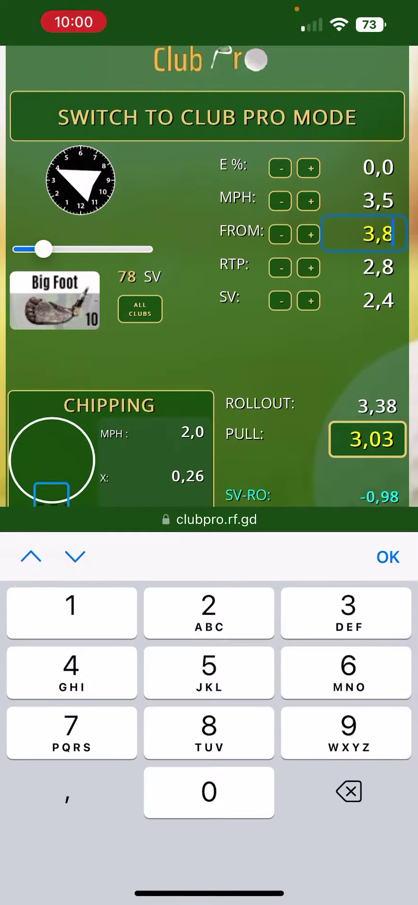
- Set RTP to 2,9, then raise it through 3,0 to 3,1
click(377, 267)
key(BackSpace)
text(9)
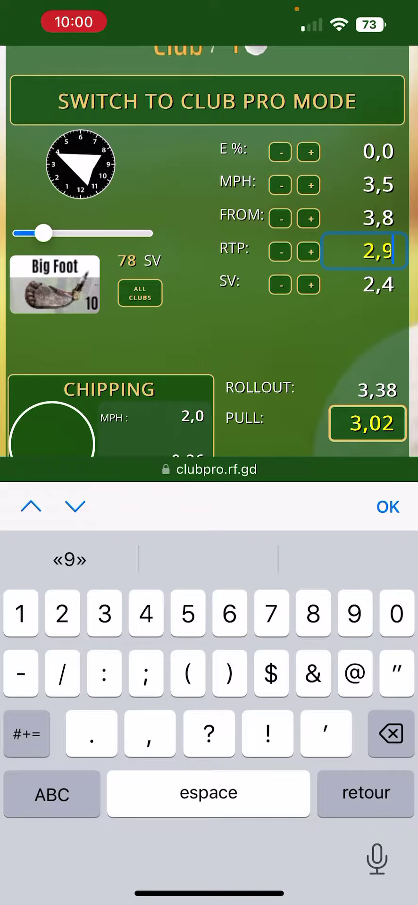
click(310, 250)
click(309, 251)
- Lower RTP to 2,8, bring it back to 3,1, and raise SV to 2,5
click(281, 251)
click(280, 251)
click(281, 251)
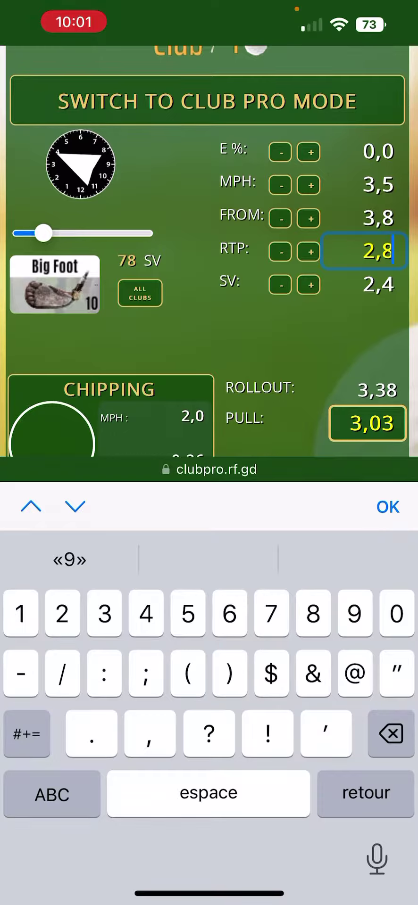
click(309, 251)
click(310, 251)
click(310, 251)
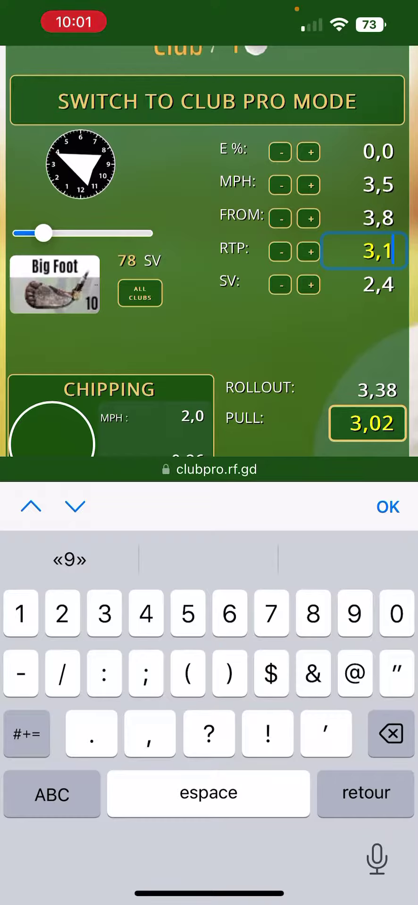
key(Tab)
text(2,5)
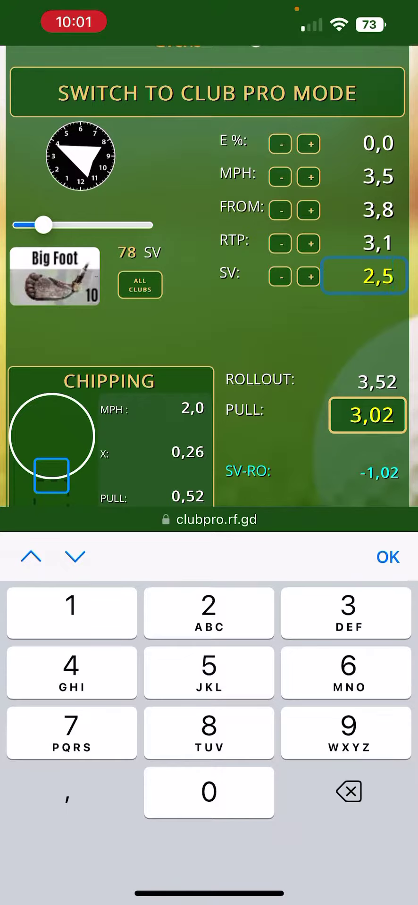
- Drop SV to 2,4 and return it to 2,5 (rollout 3,52, SV-RO -1,02)
click(280, 276)
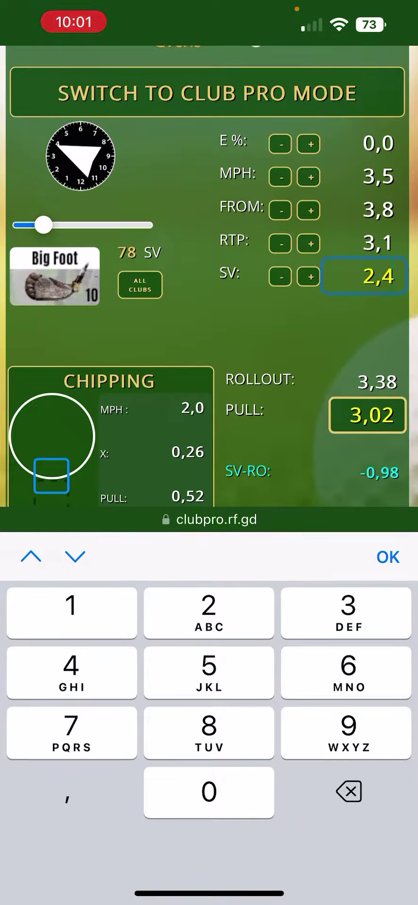
click(308, 276)
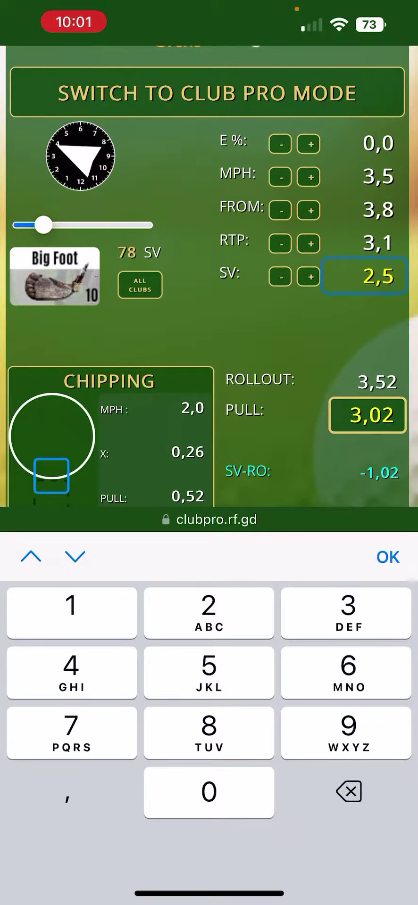